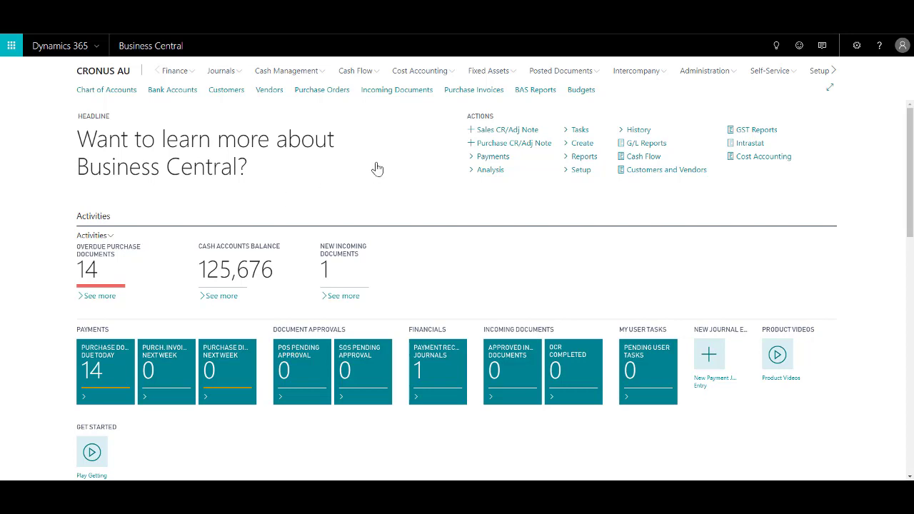
Step: From Finance, open the Recurring General Journals list with its five batches
left_click(182, 74)
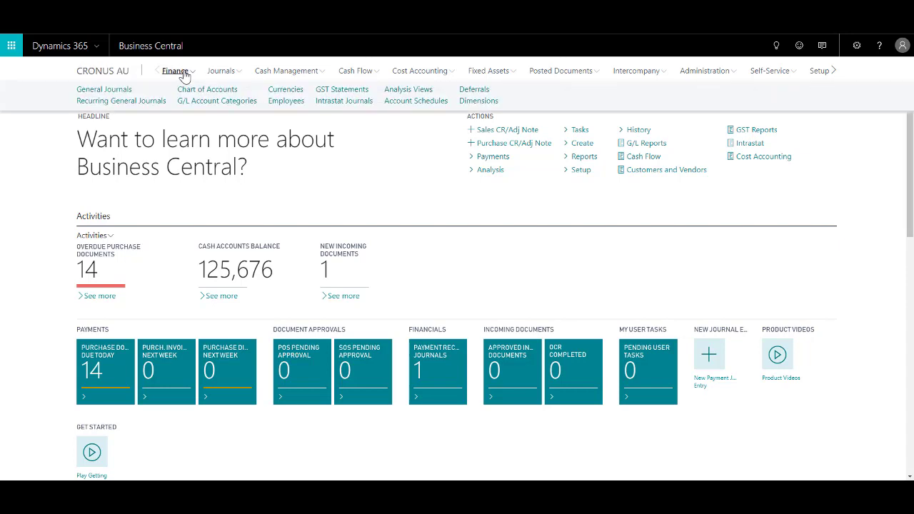
left_click(121, 102)
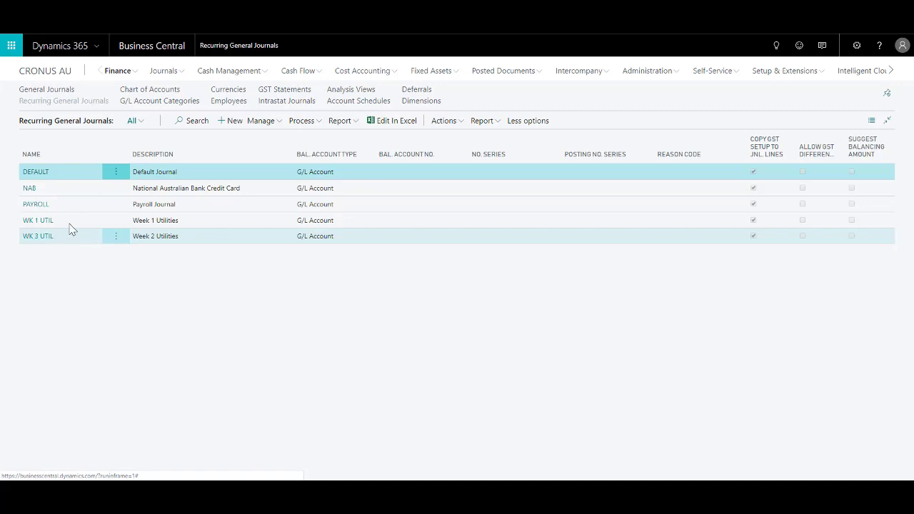
Step: Open the NAB batch's journal for editing and select the first line's recurring method
left_click(116, 191)
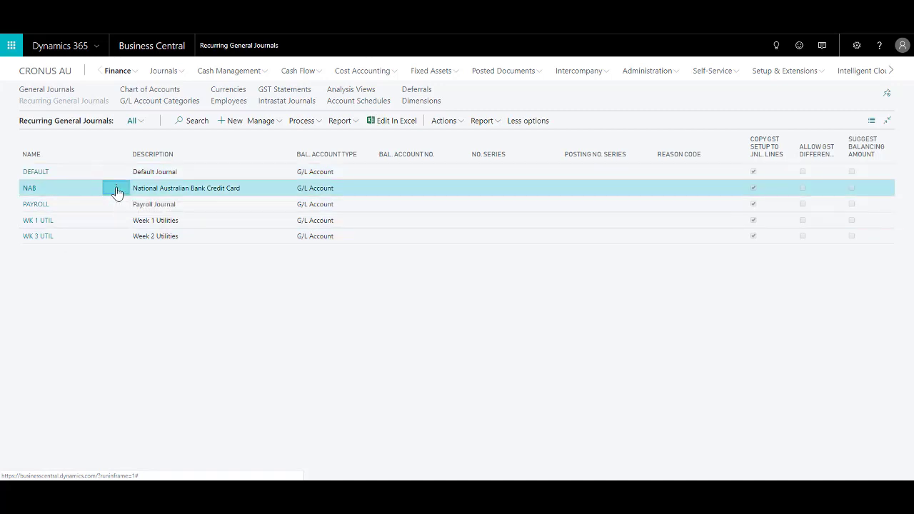
left_click(107, 206)
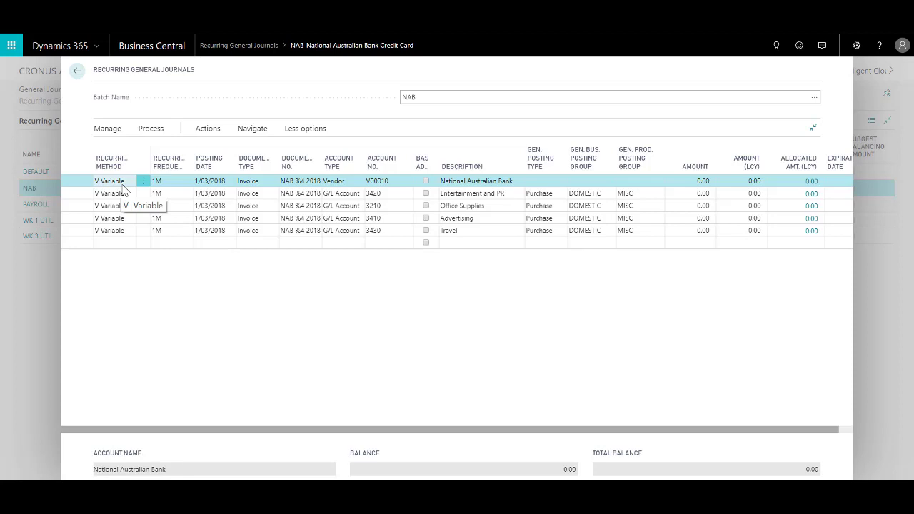
left_click(124, 183)
left_click(131, 183)
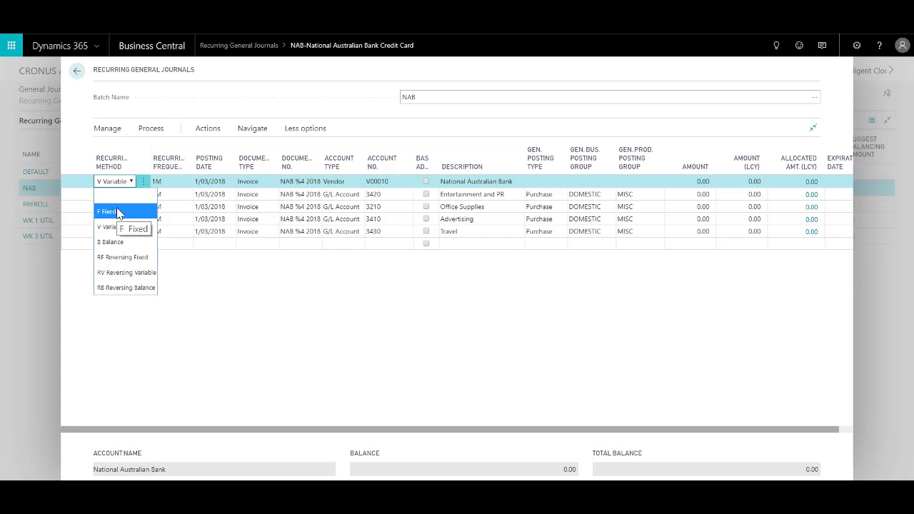
left_click(579, 300)
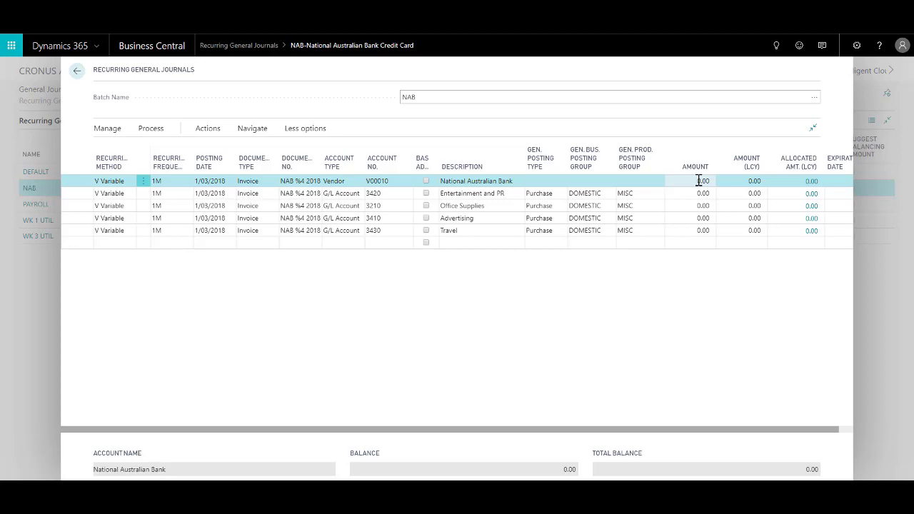
left_click(131, 184)
left_click(133, 181)
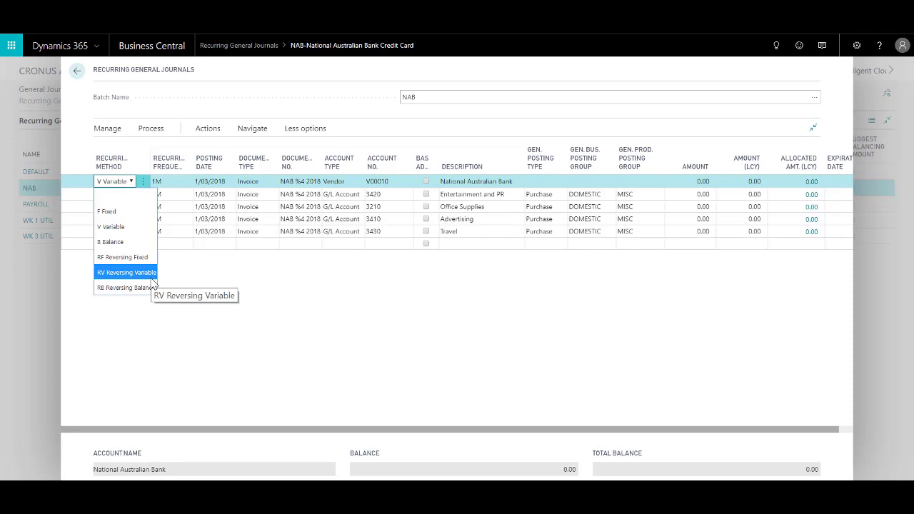
left_click(338, 279)
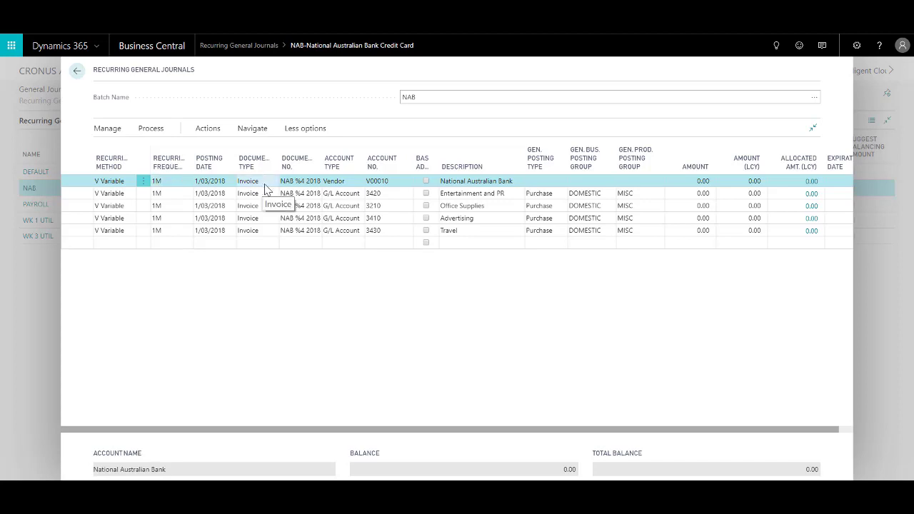
left_click(298, 181)
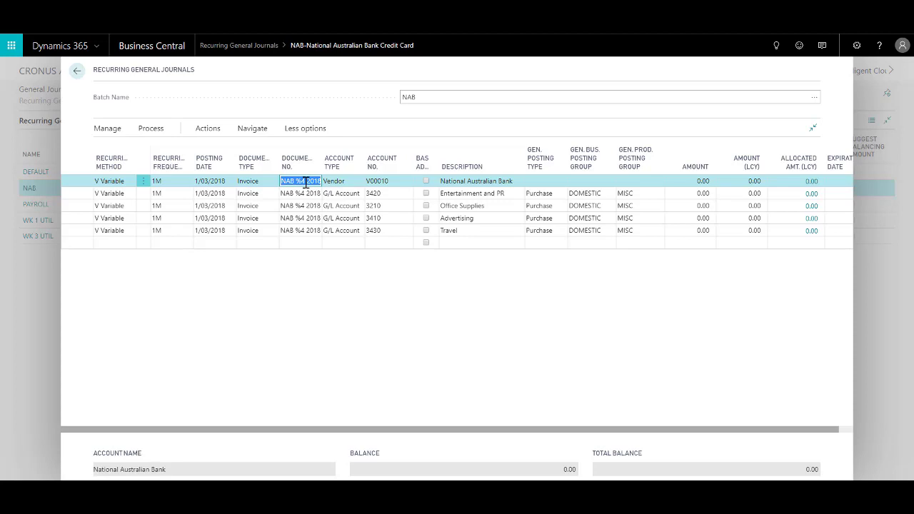
left_click(359, 183)
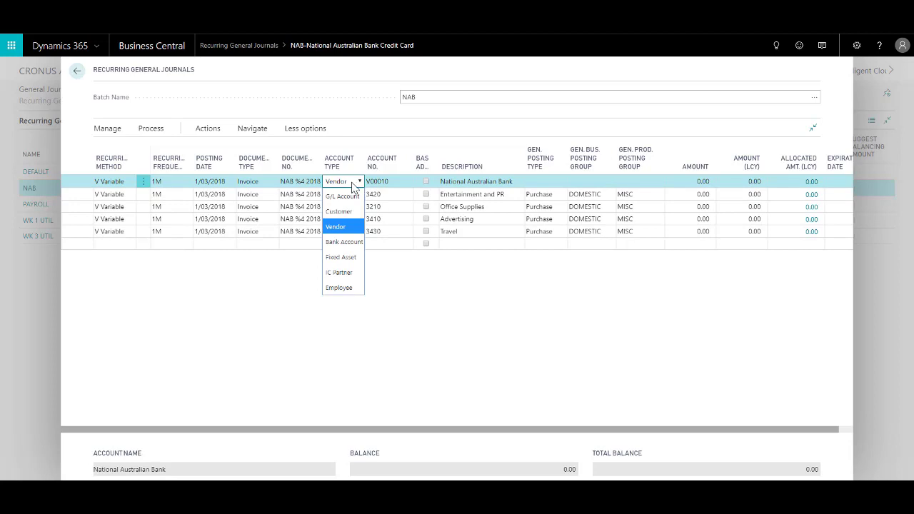
left_click(352, 184)
left_click(371, 182)
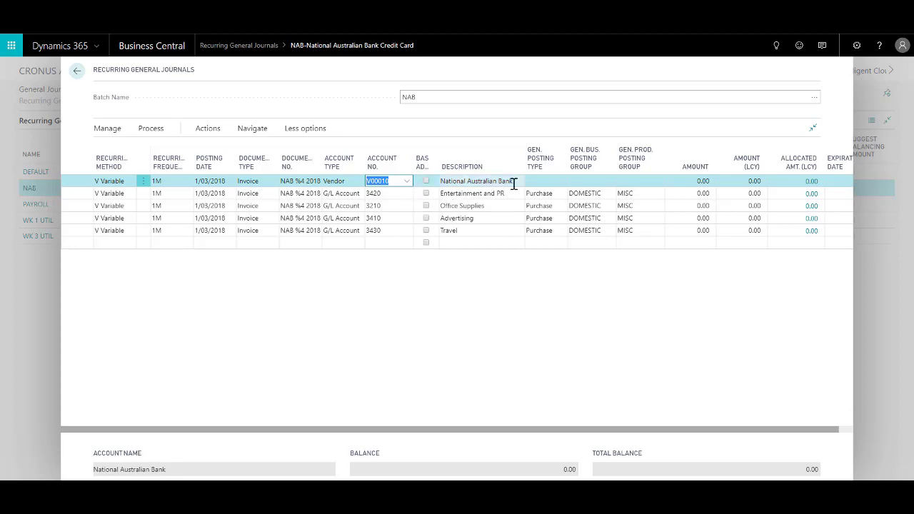
left_click(687, 182)
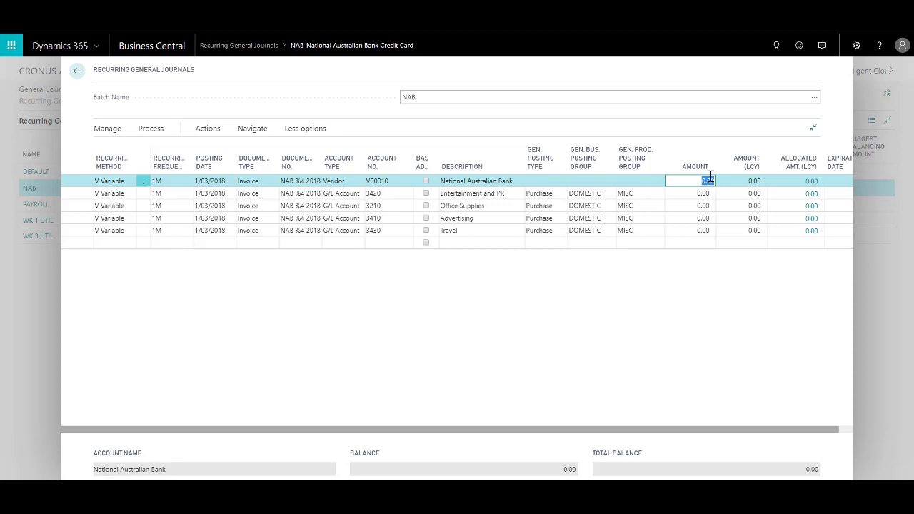
Step: Enter -1,000 on the bank line and 100, 200, 300, 400 on the four expense lines
key("BackSpace")
type("-1000")
key("Tab")
left_click(697, 193)
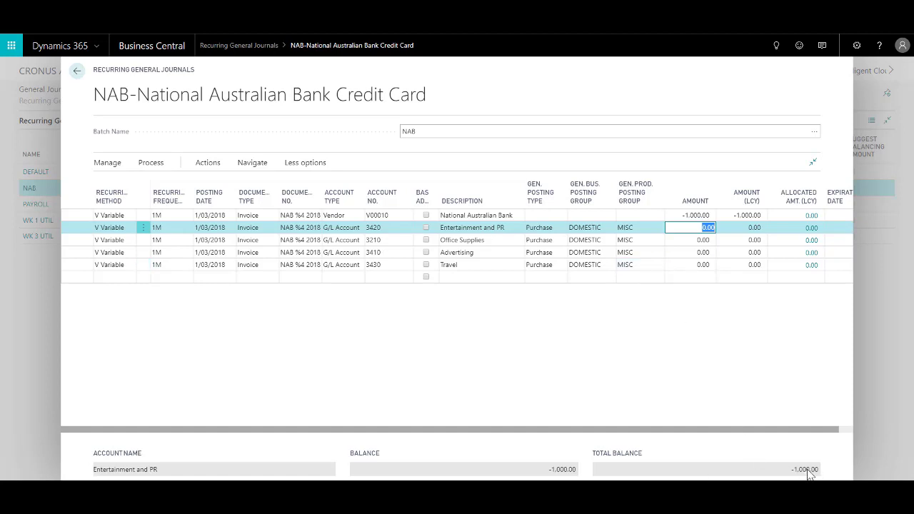
type("100")
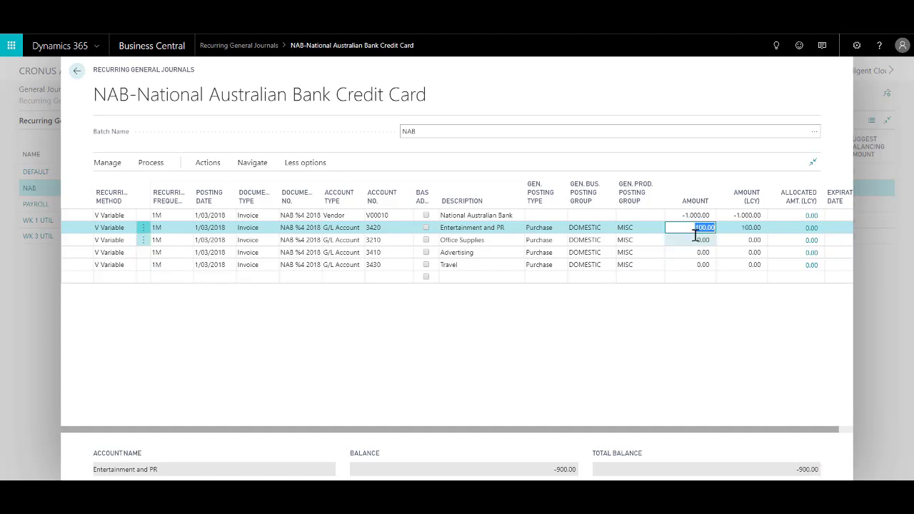
left_click(694, 237)
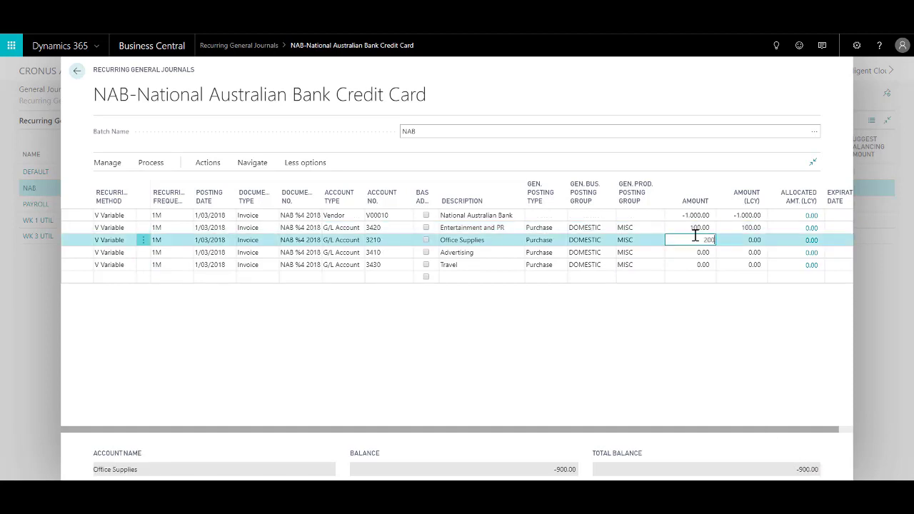
key("Down")
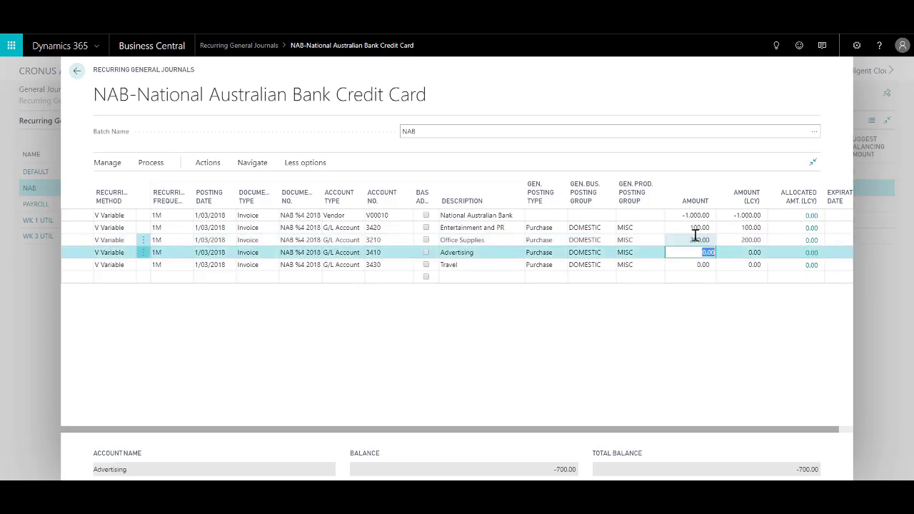
type("3")
left_click(697, 263)
type("400")
left_click(440, 353)
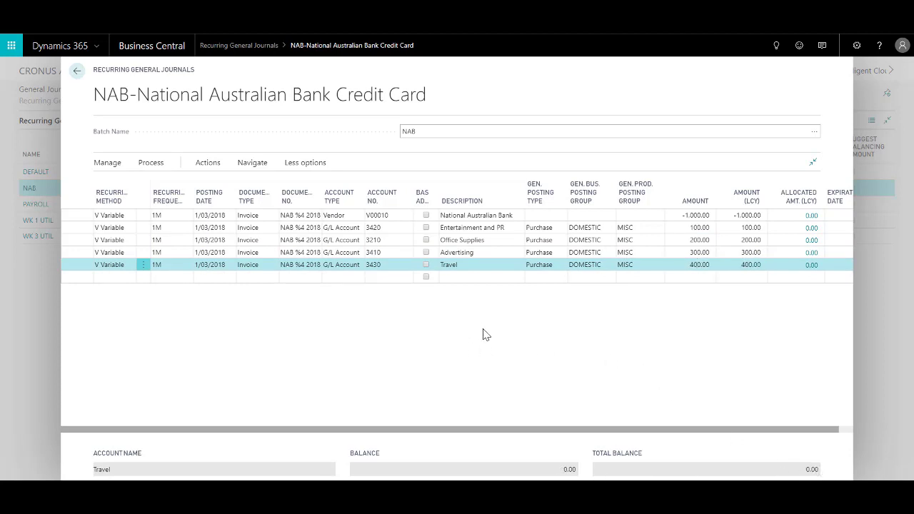
Step: Post the NAB journal lines, confirming the posting and acknowledging the success message
left_click(154, 170)
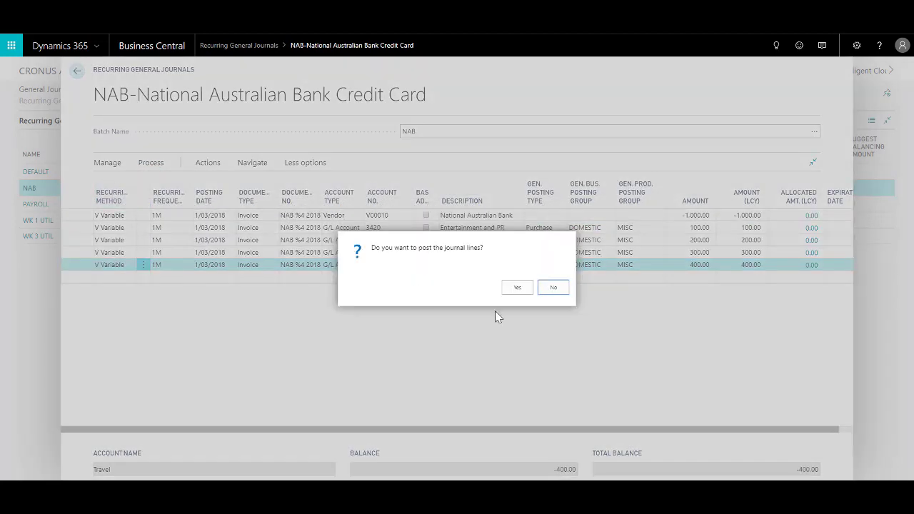
left_click(516, 290)
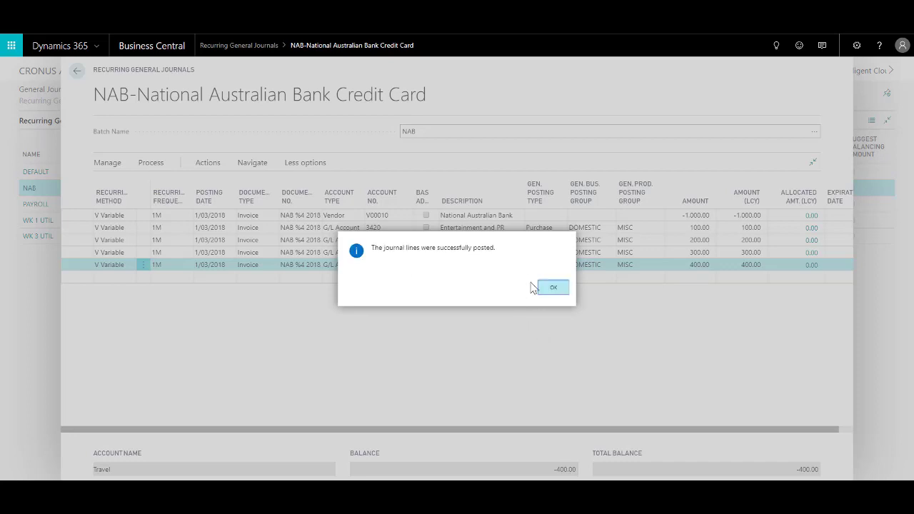
left_click(552, 288)
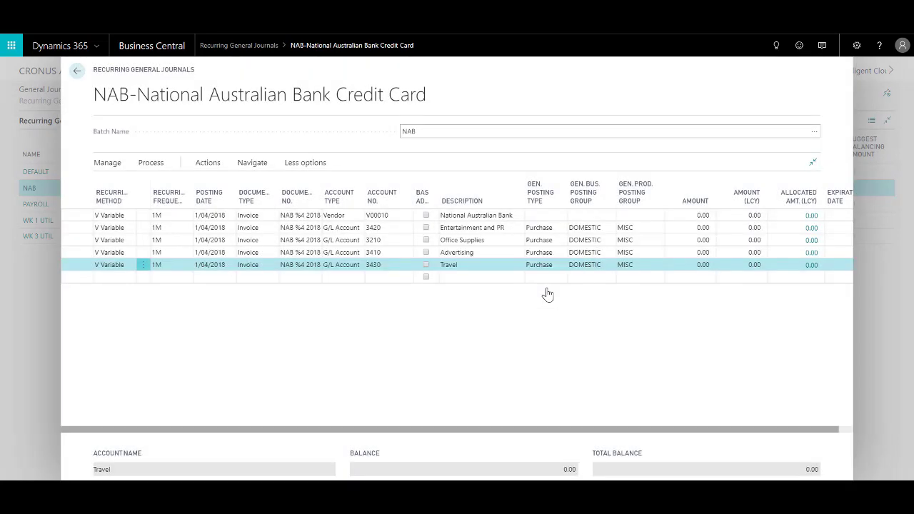
Step: Open the vendor ledger entries for the National Australian Bank journal line
left_click(707, 215)
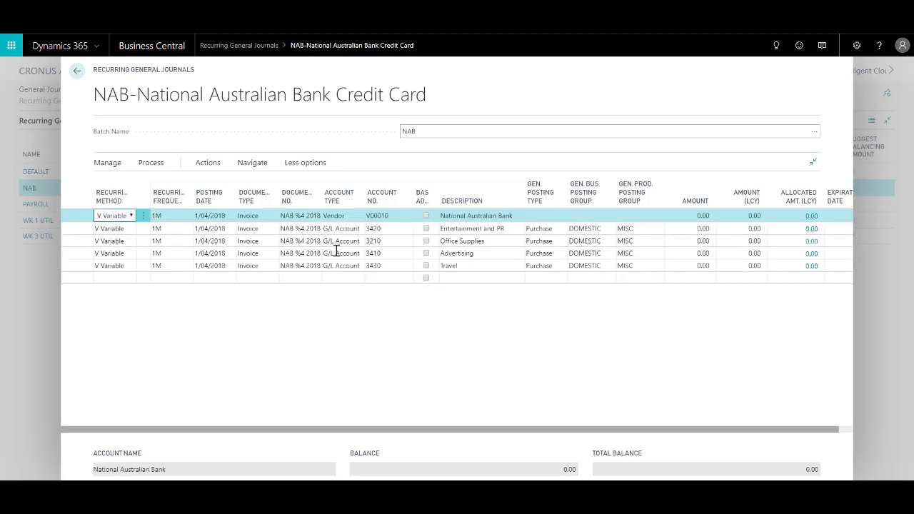
left_click(261, 166)
left_click(169, 184)
left_click(183, 225)
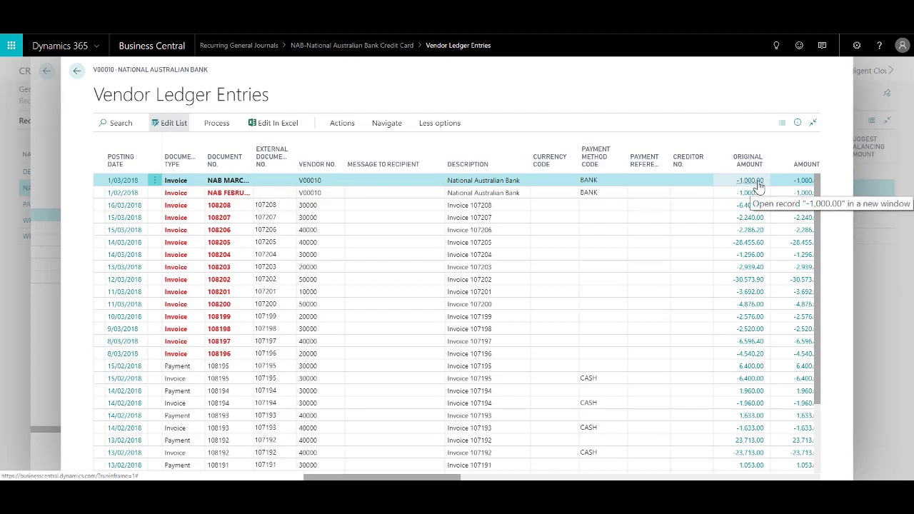
Step: Close the ledger entries and open the PAYROLL batch's journal for editing
key("Escape")
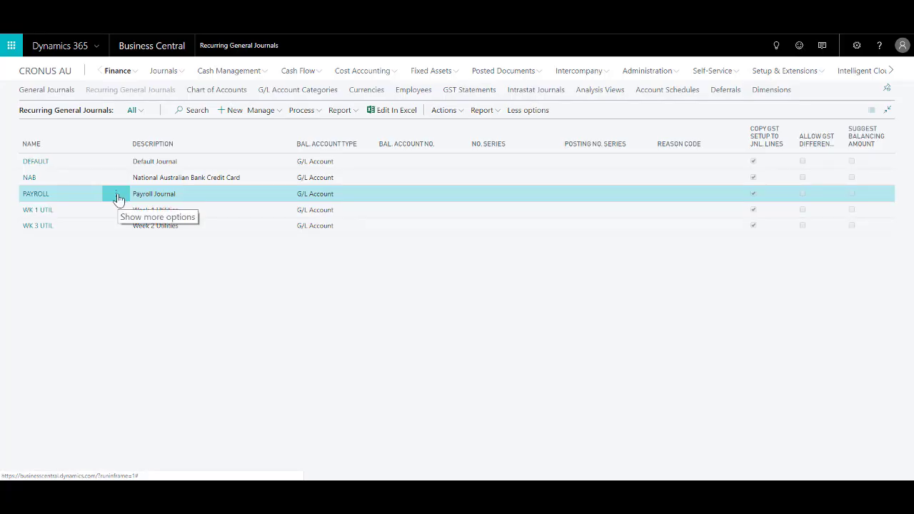
left_click(117, 195)
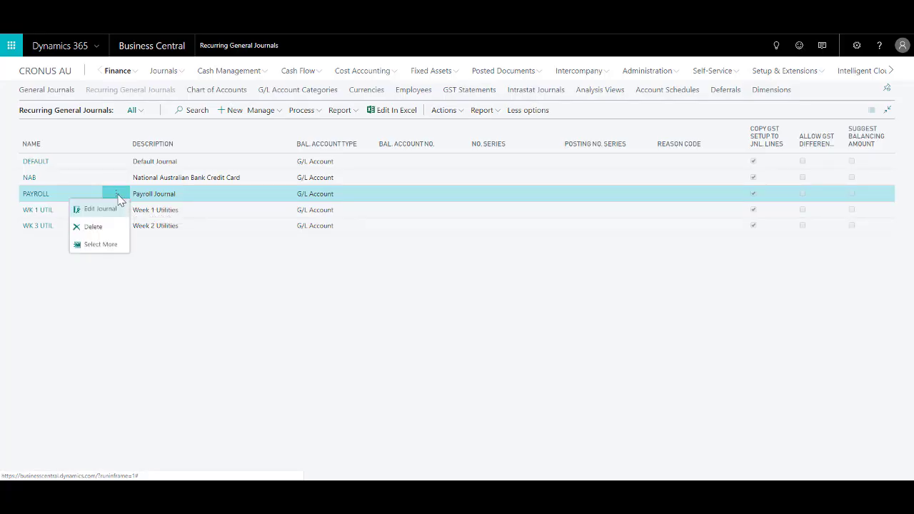
left_click(109, 211)
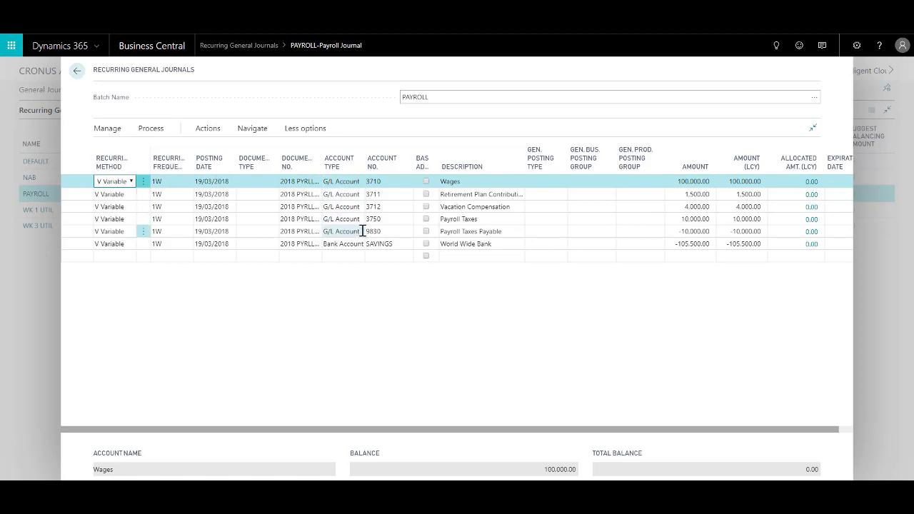
Step: Edit the Wages line's document number, removing the 2018 suffix
left_click(296, 180)
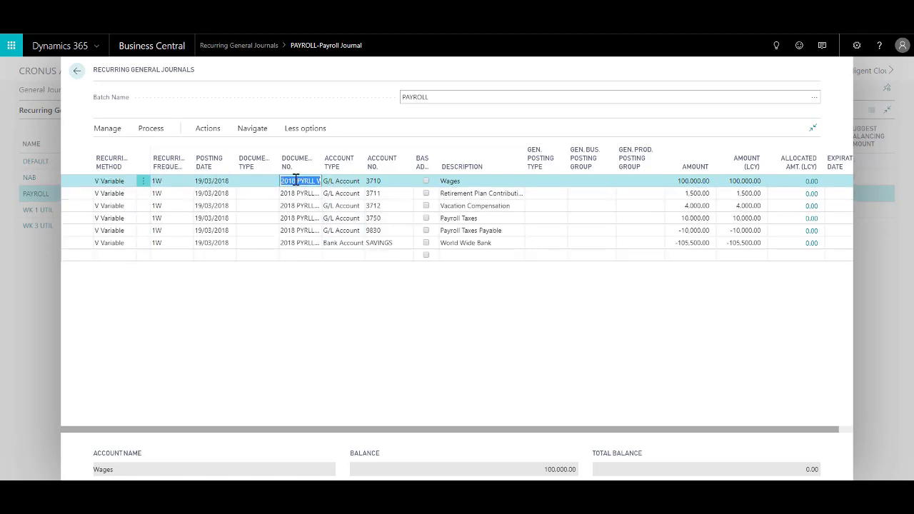
left_click(294, 181)
key("BackSpace")
key("BackSpace")
key("BackSpace")
key("BackSpace")
key("BackSpace")
Step: Post the PAYROLL journal lines, confirming and dismissing the success message
left_click(151, 128)
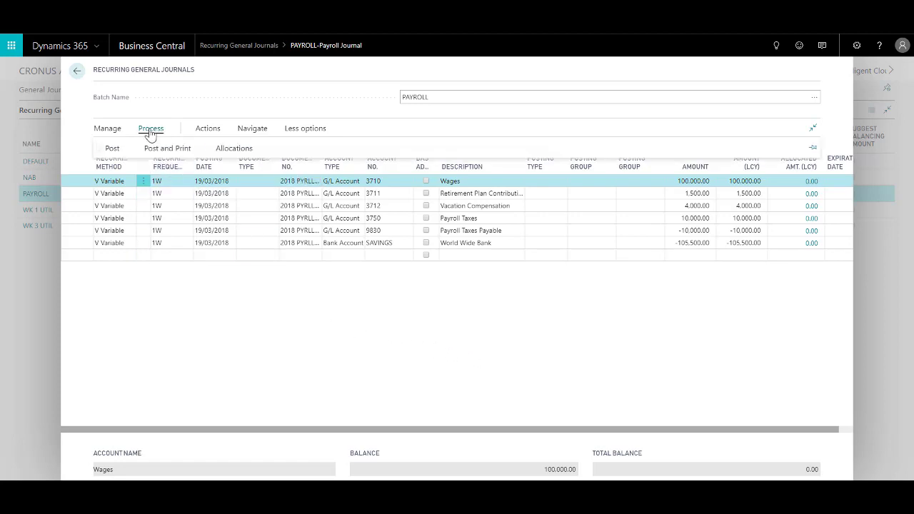
left_click(104, 147)
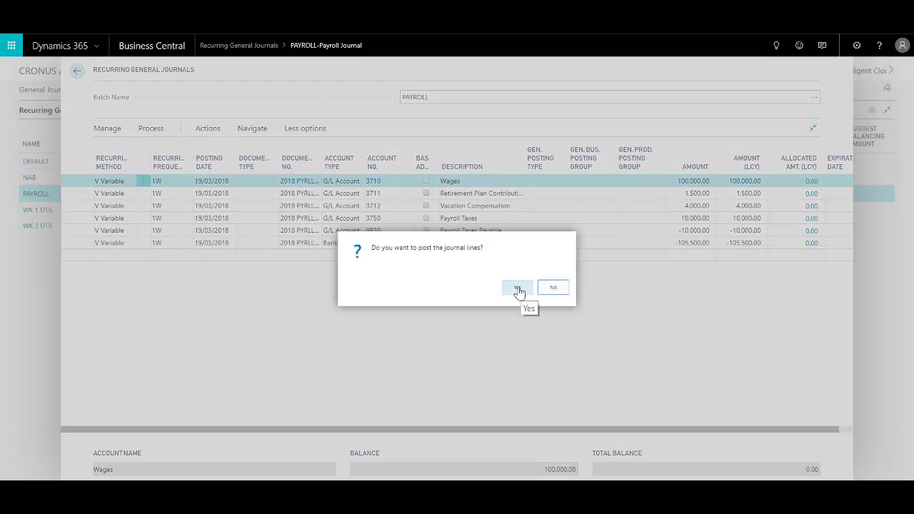
left_click(519, 288)
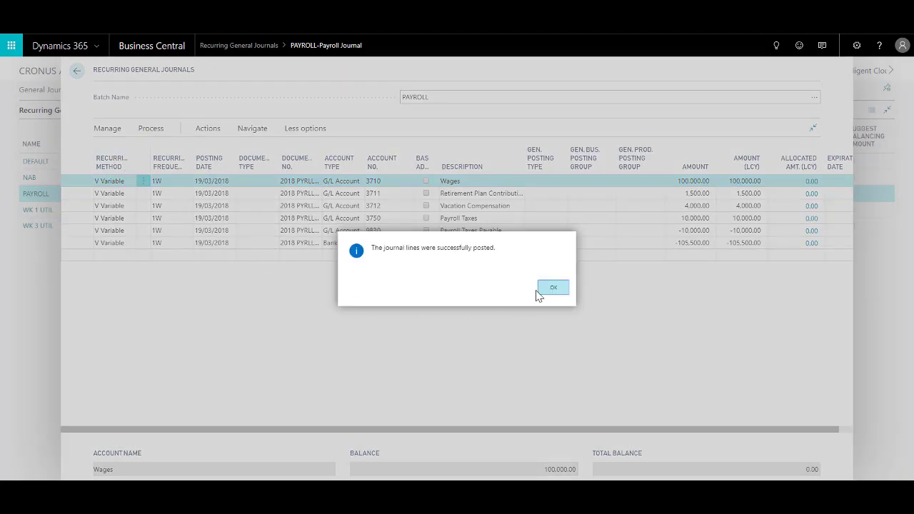
left_click(551, 289)
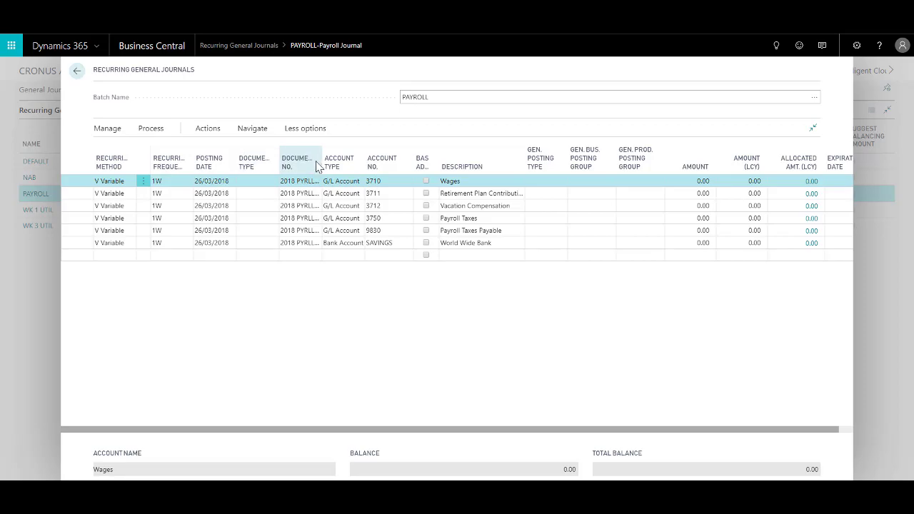
Step: Close the Payroll journal and open the WK 1 UTIL batch's journal lines
key("Escape")
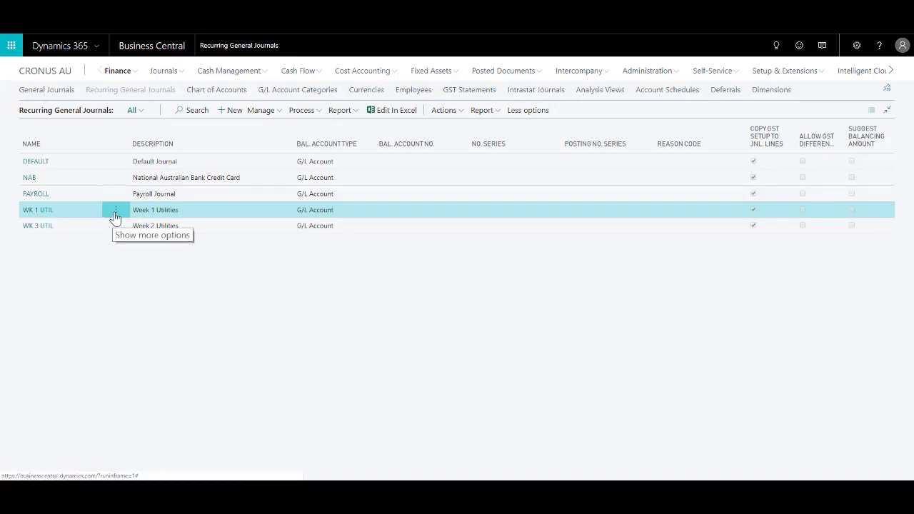
left_click(115, 215)
key("Escape")
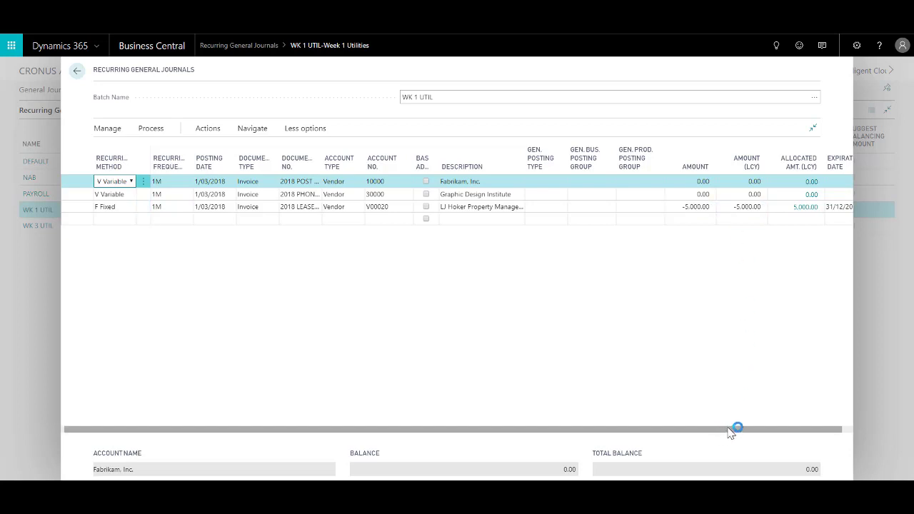
Step: Check the Fixed lease line's 31/12/2018 expiration date
left_click_drag(744, 427, 768, 413)
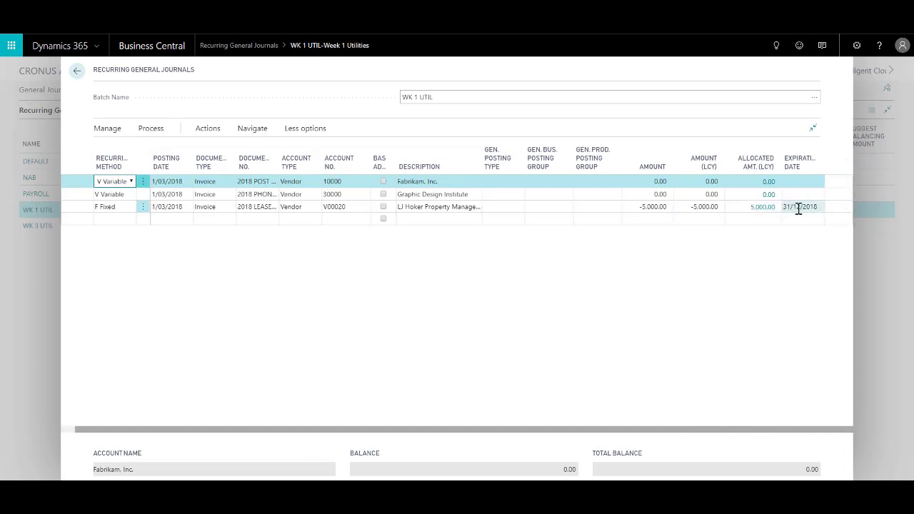
left_click(810, 208)
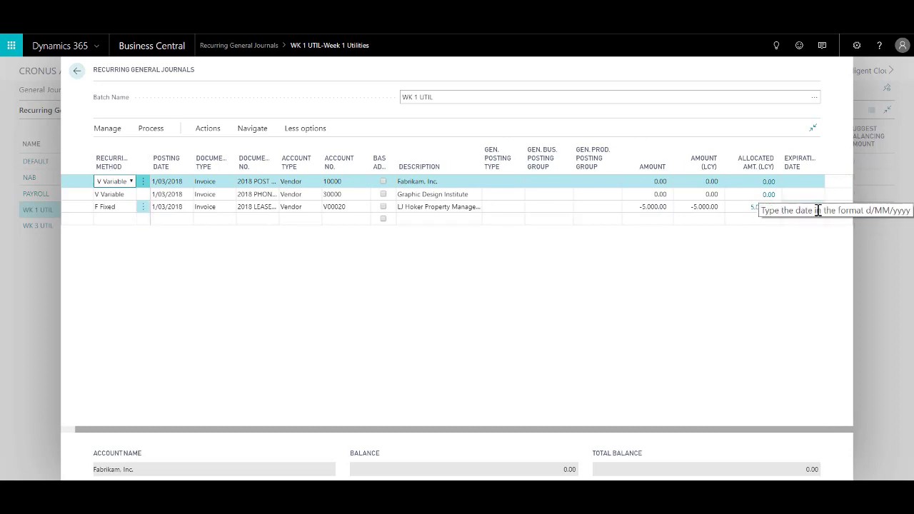
left_click(818, 217)
left_click(820, 211)
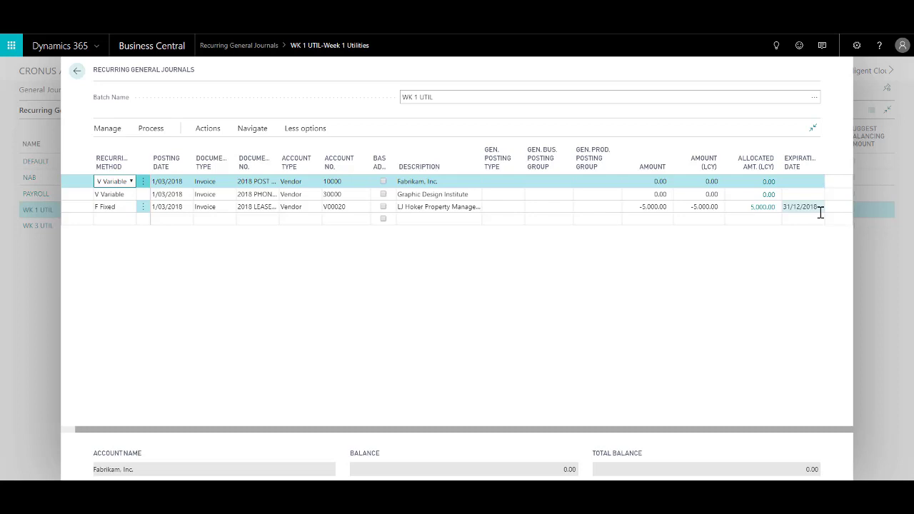
left_click(762, 208)
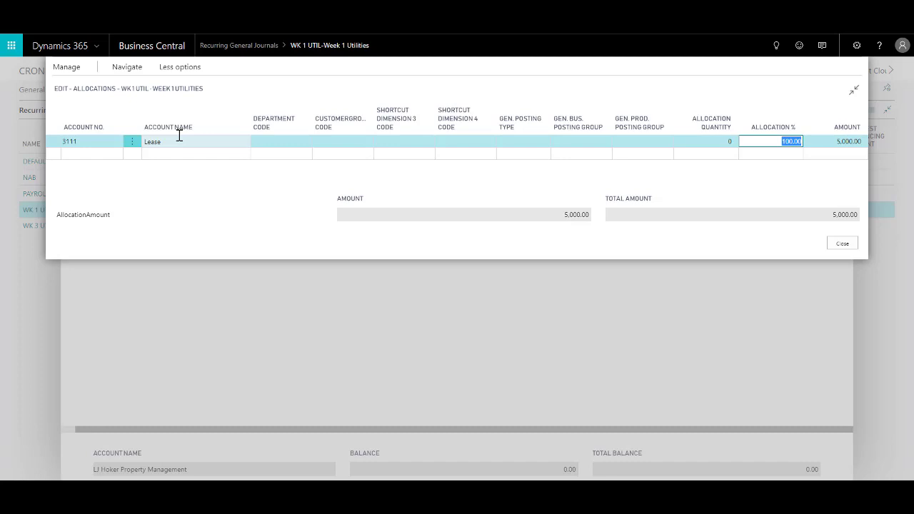
left_click(163, 308)
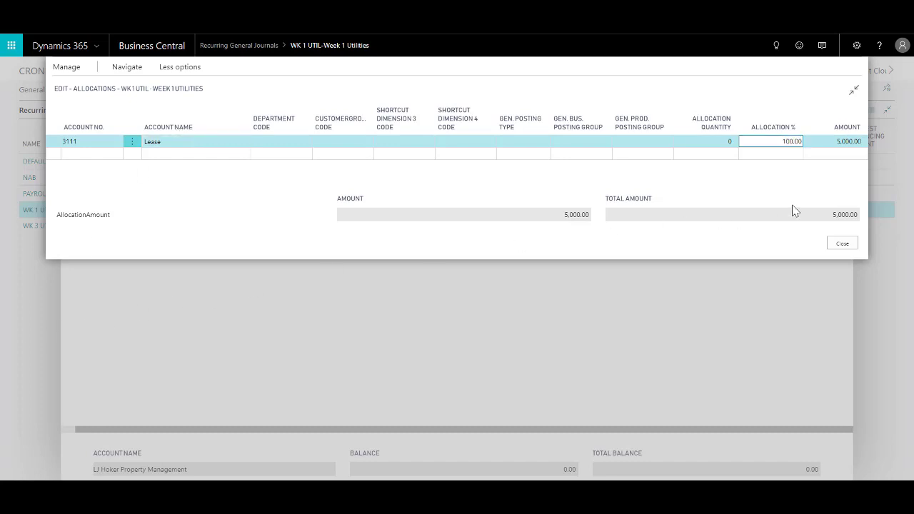
Step: Set Graphic Design Institute's amount to -200.00 and review its 80/15/5 phone and fax allocation
left_click(842, 243)
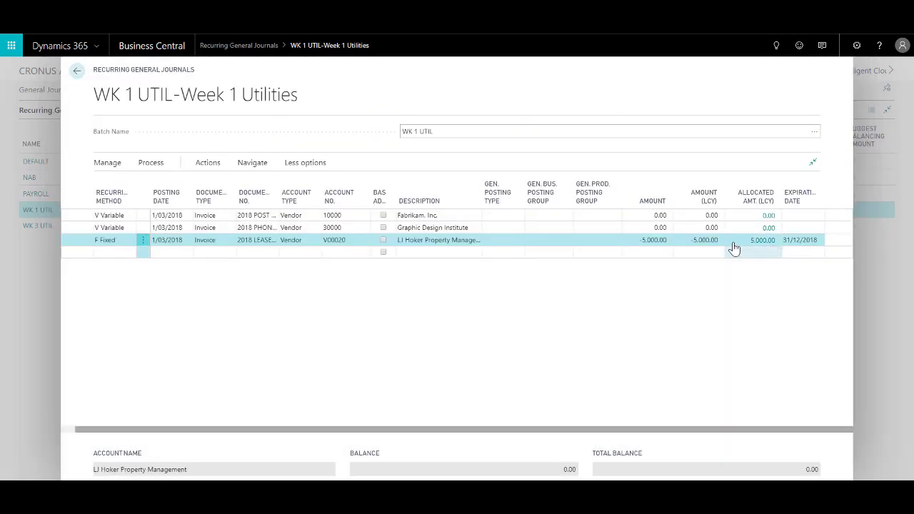
left_click(648, 242)
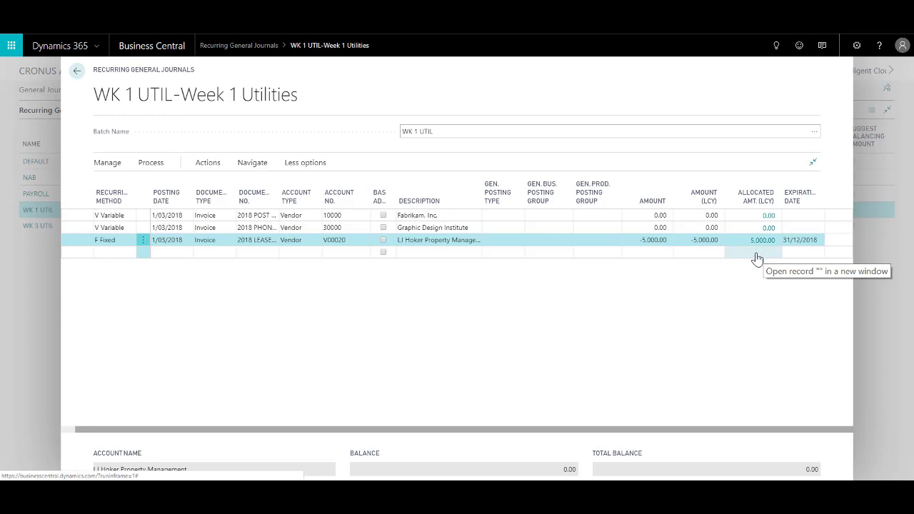
left_click(665, 227)
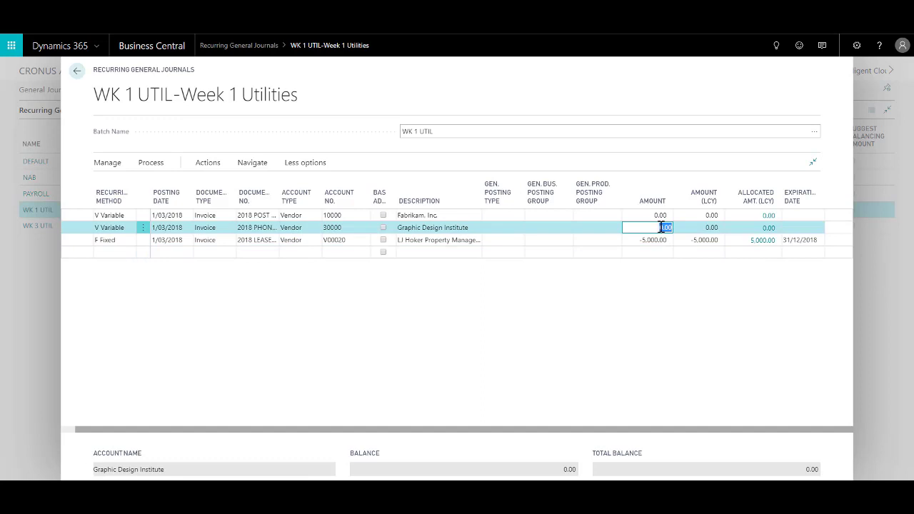
key("BackSpace")
type("-200")
key("Tab")
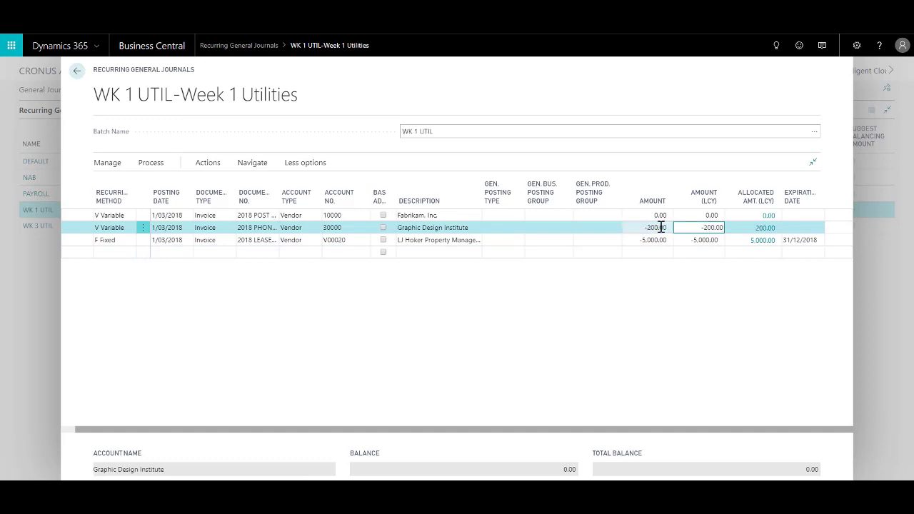
left_click(764, 229)
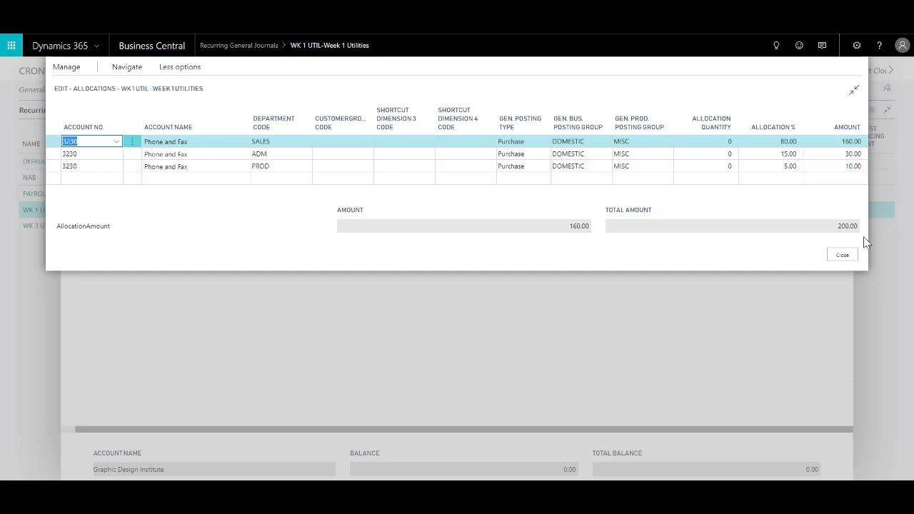
left_click(847, 255)
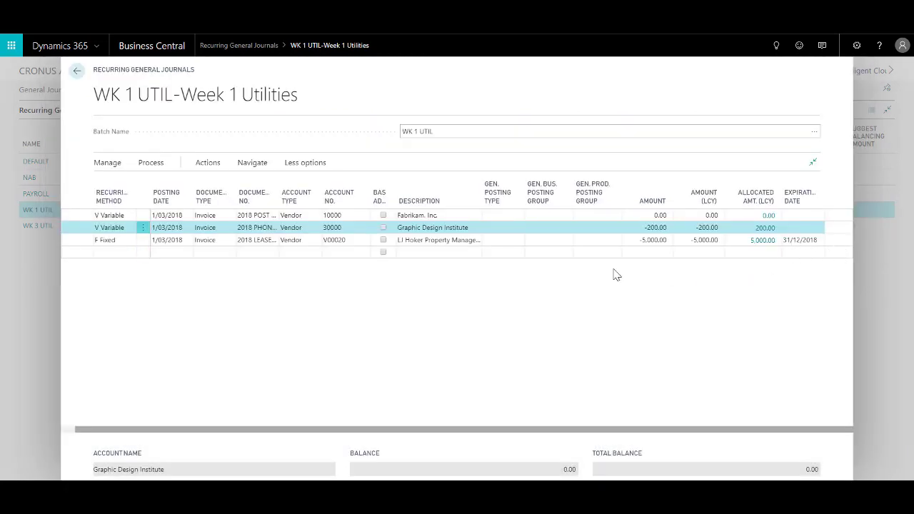
Step: Set Fabrikam, Inc.'s amount to -50.00 and review its full allocation to ADM Postage 3240
left_click(654, 216)
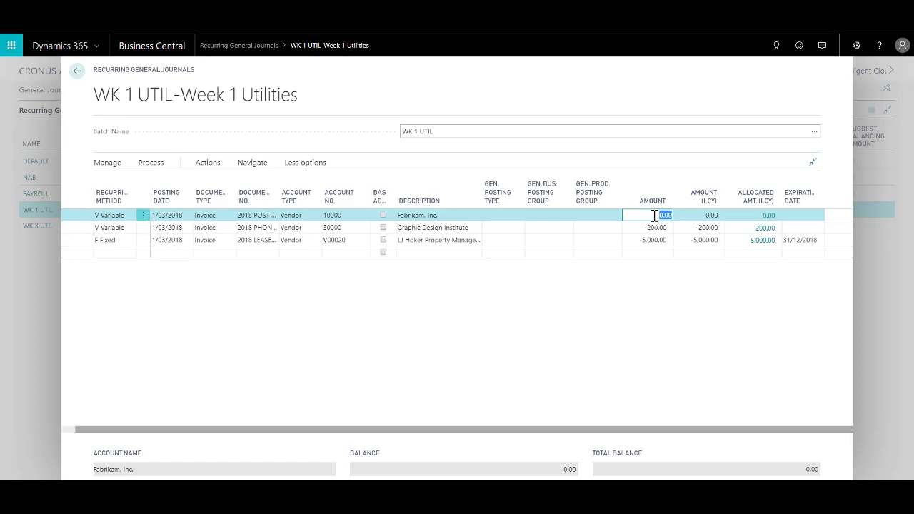
type("-50")
key("Tab")
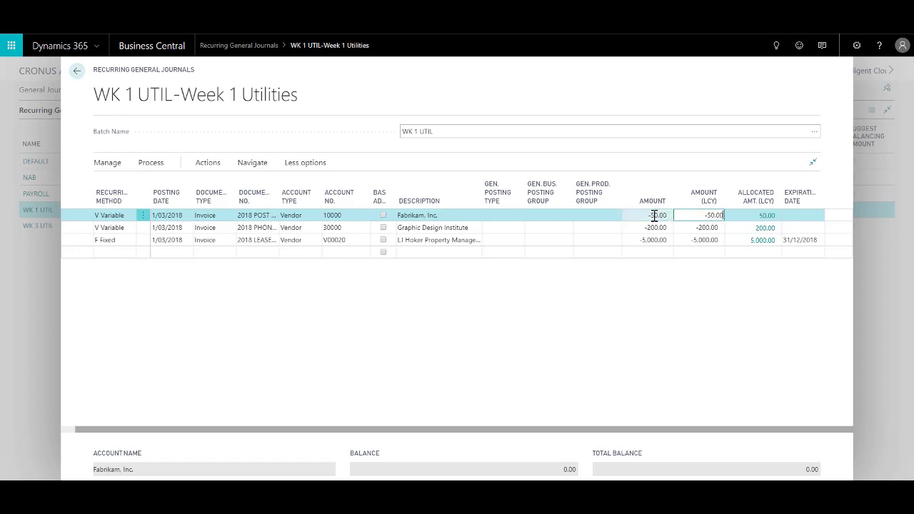
left_click(766, 217)
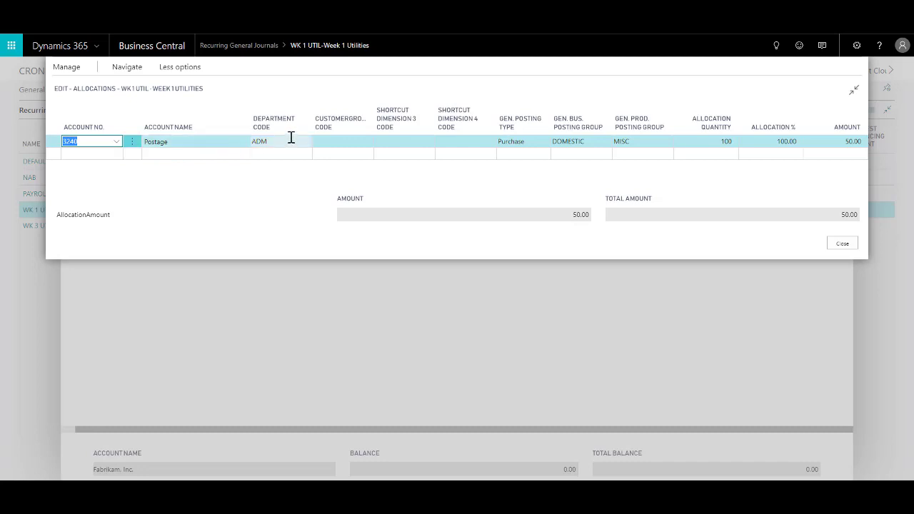
left_click(288, 188)
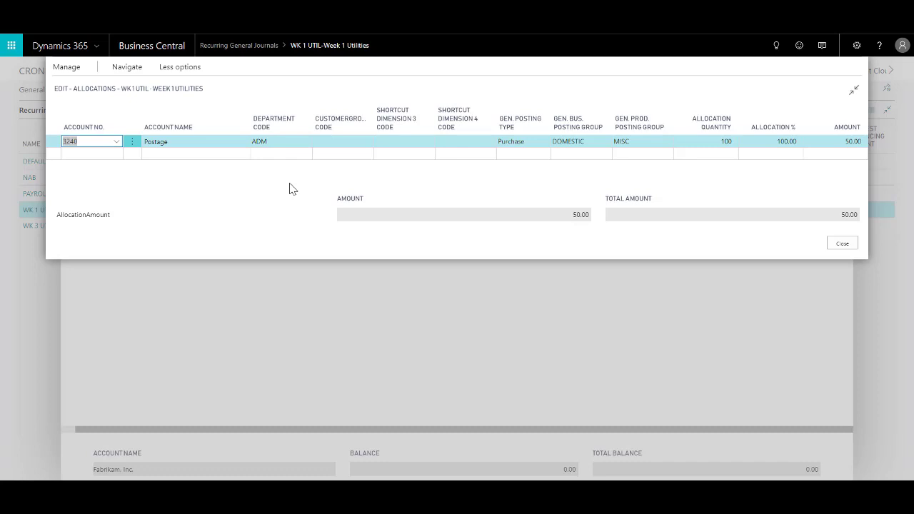
key("Escape")
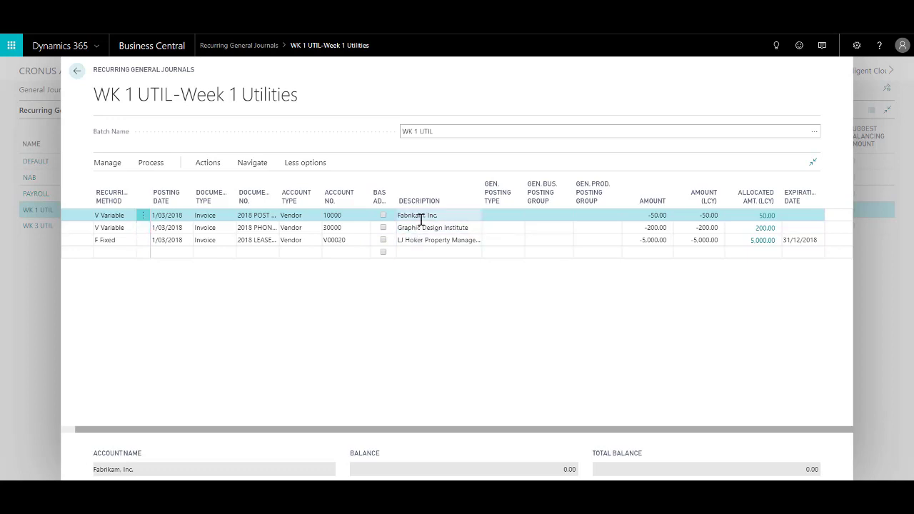
Step: Post the Week 1 Utilities lines, rolling dates to 1/04/2018 and resetting variable amounts to 0.00
left_click(158, 164)
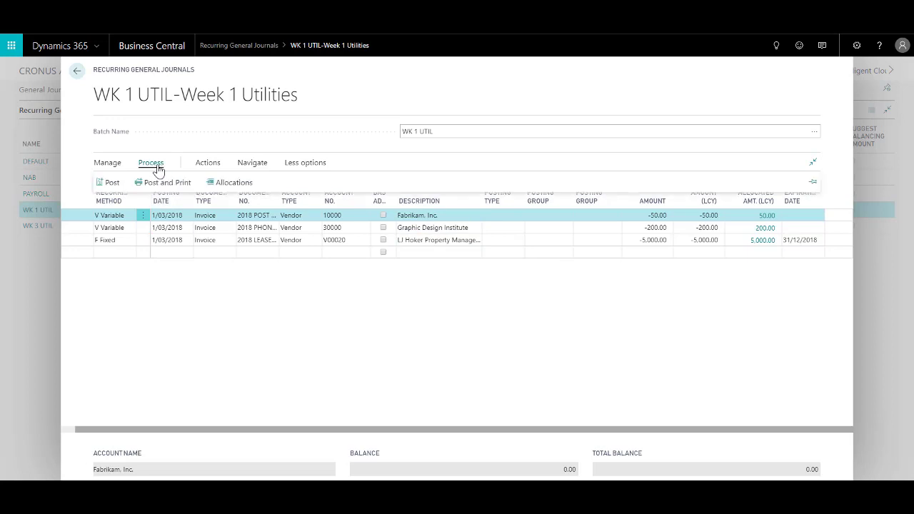
left_click(115, 184)
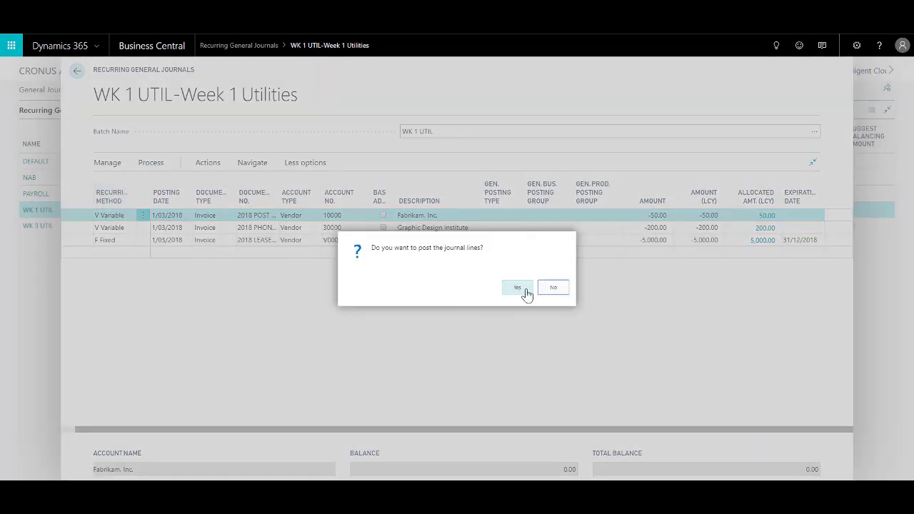
left_click(519, 288)
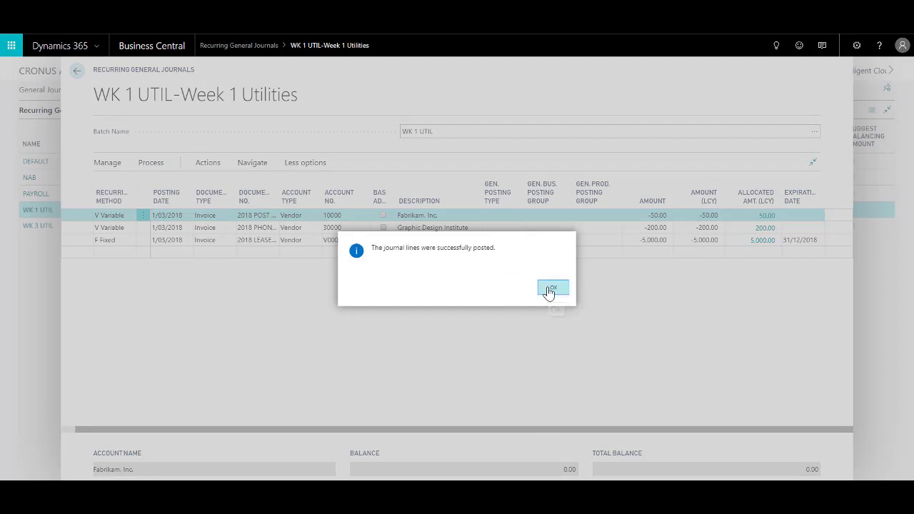
left_click(552, 289)
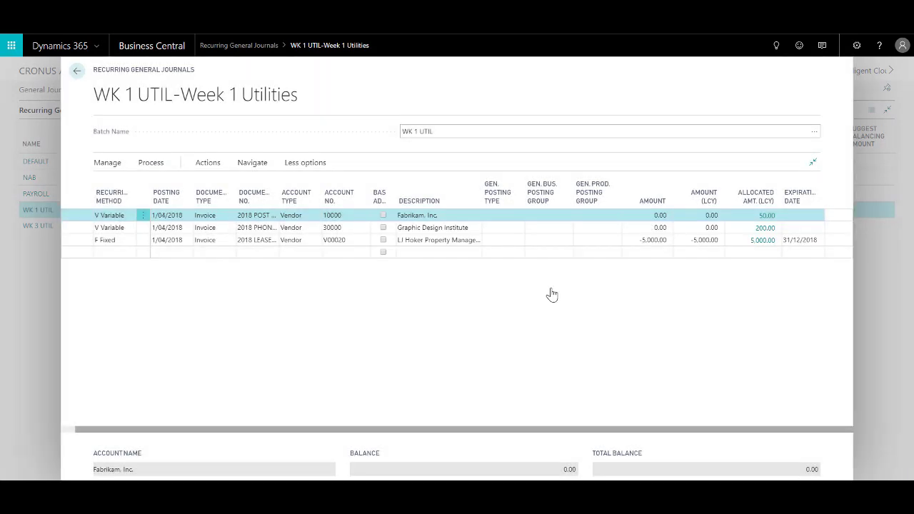